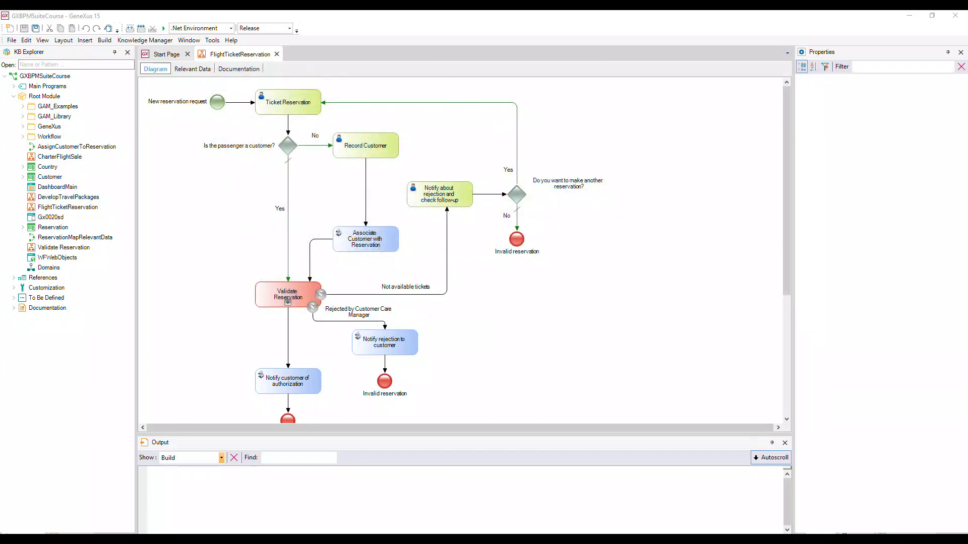
Assign the AssignCustomerToReservation procedure to the Associate Customer with Reservation script task
left_click(371, 250)
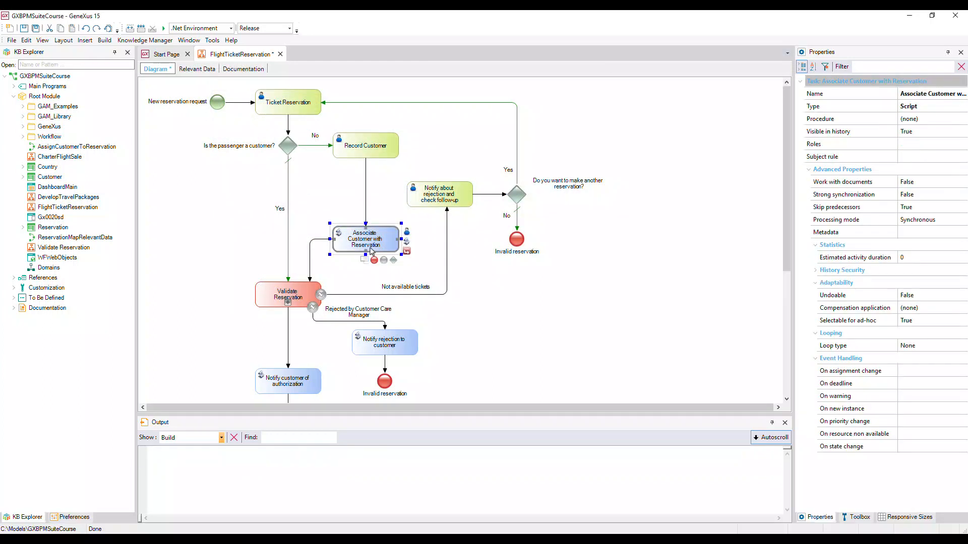
left_click(958, 123)
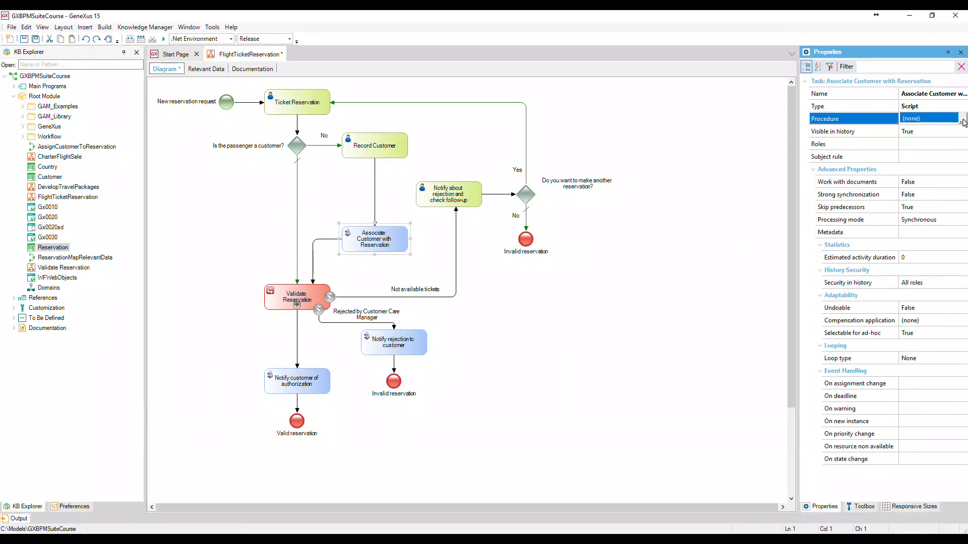
left_click(962, 120)
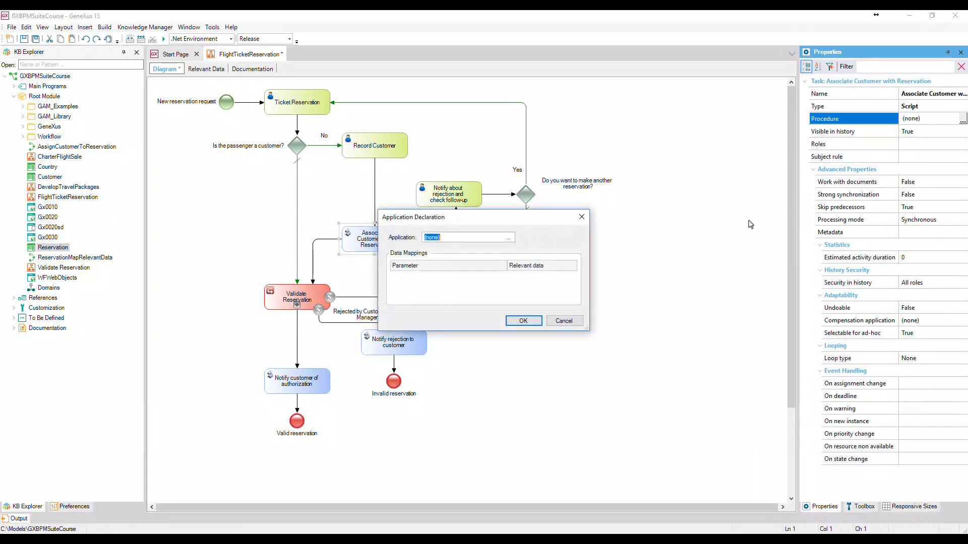
left_click(510, 239)
type("as")
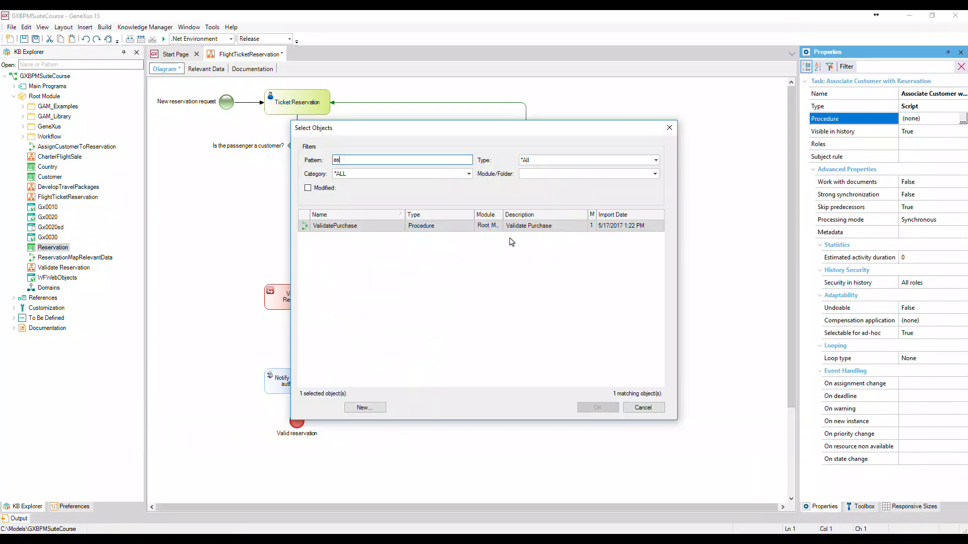
type("s")
double_click(378, 226)
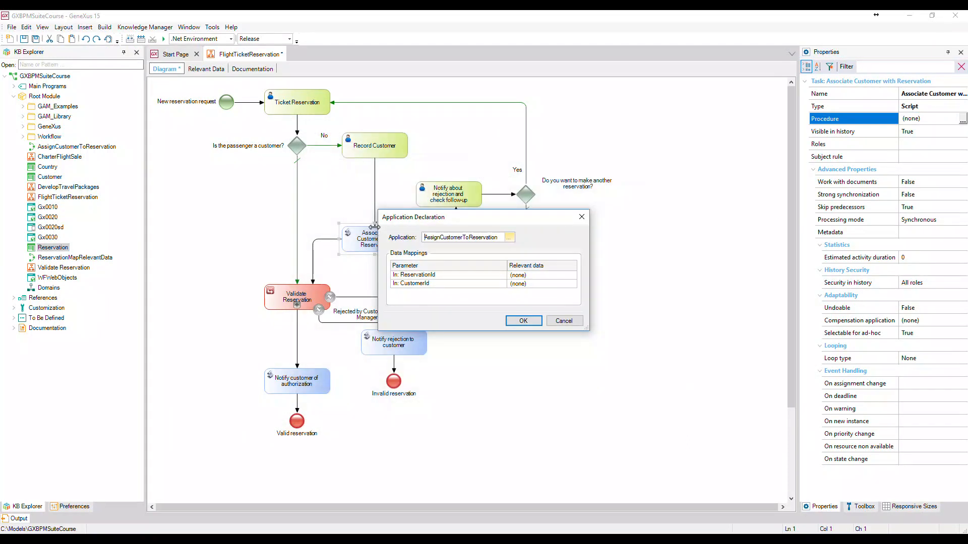
Map the procedure's ReservationId and CustomerId parameters to the relevant data of the same names and accept the declaration
left_click(534, 275)
left_click(572, 275)
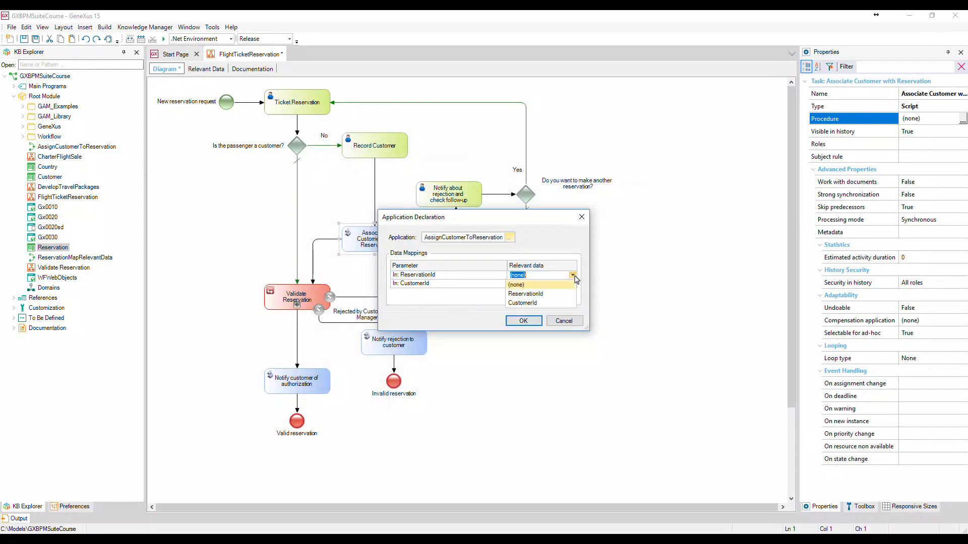
left_click(555, 295)
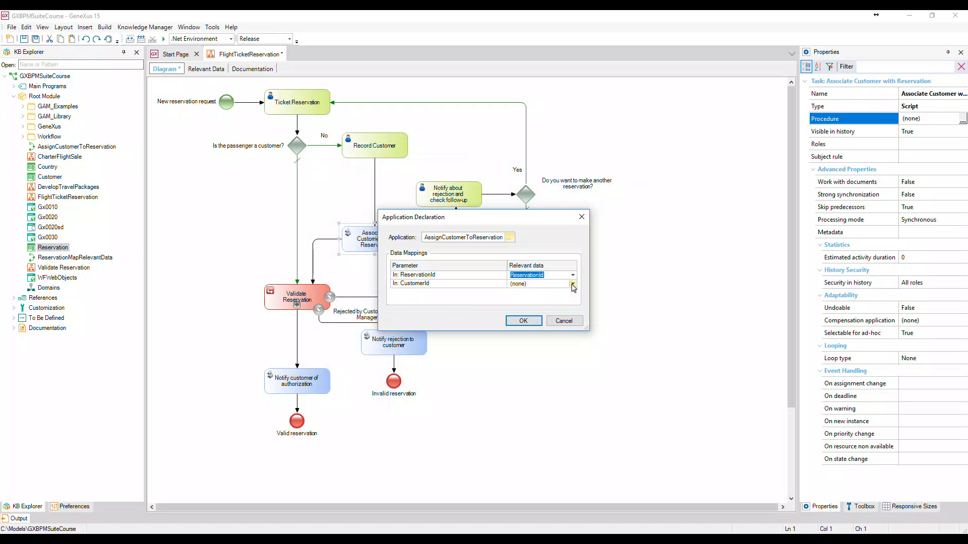
left_click(573, 284)
left_click(555, 312)
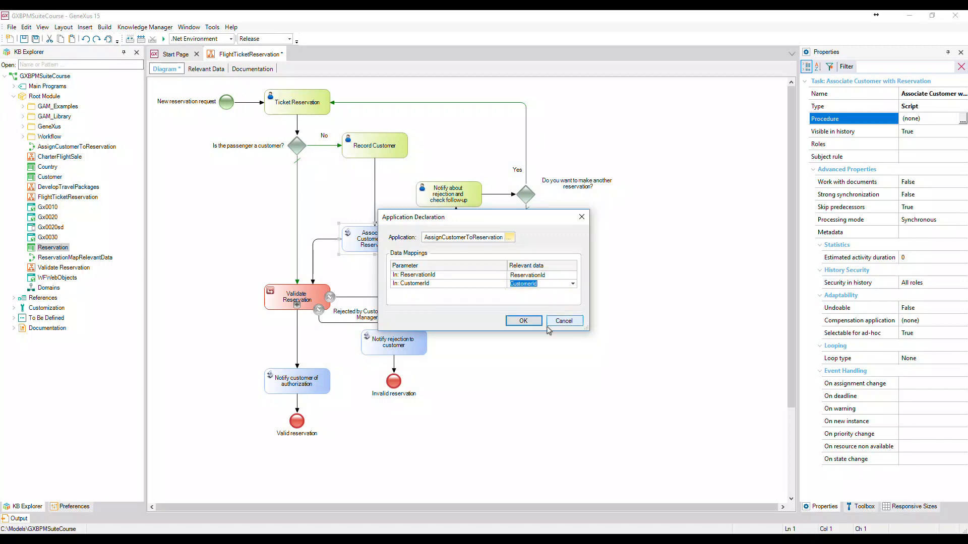
left_click(524, 321)
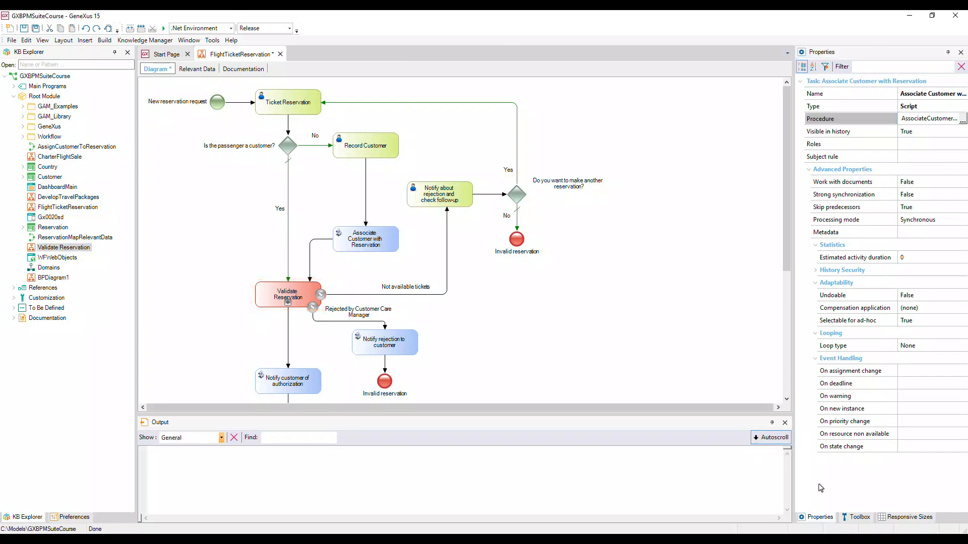
Examine the Validate Reservation process diagram and return to the FlightTicketReservation diagram
left_click(859, 518)
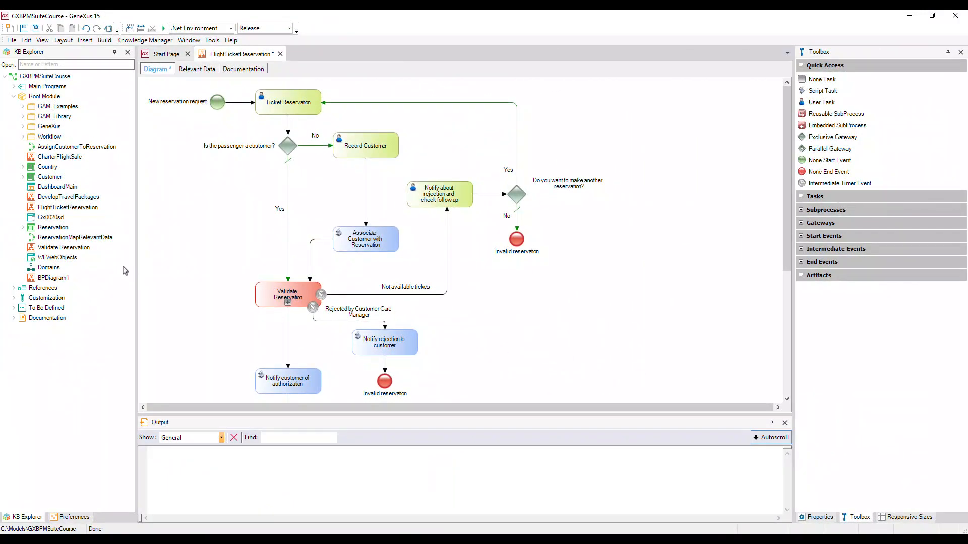
double_click(76, 248)
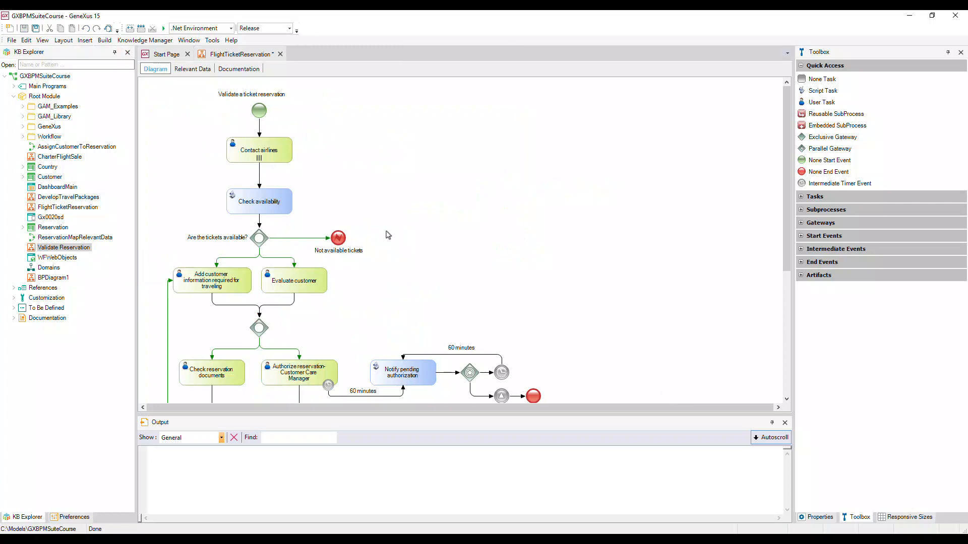
left_click(243, 55)
Detach the error events from the Validate Reservation subprocess and replace the subprocess with a Reusable SubProcess in the same spot
left_click_drag(321, 294, 315, 323)
left_click(297, 294)
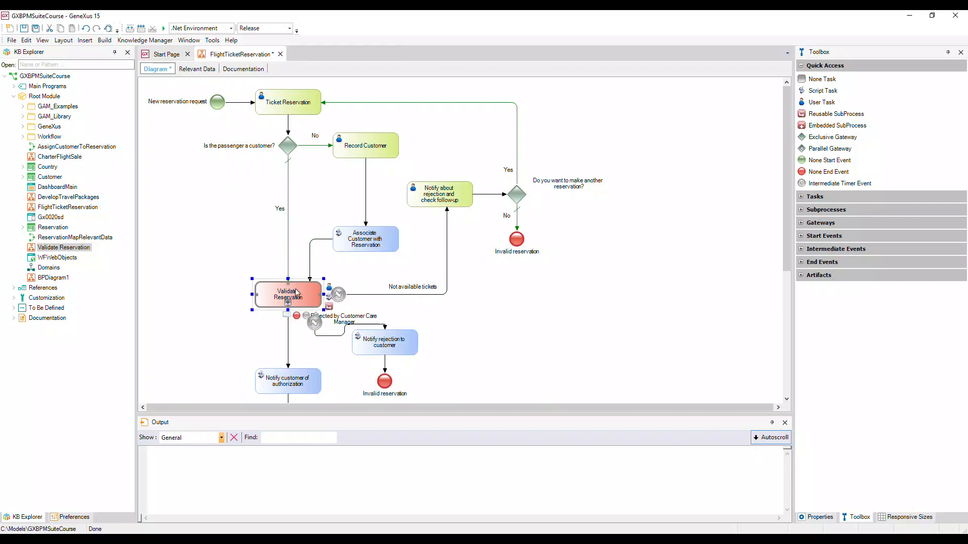
key("Delete")
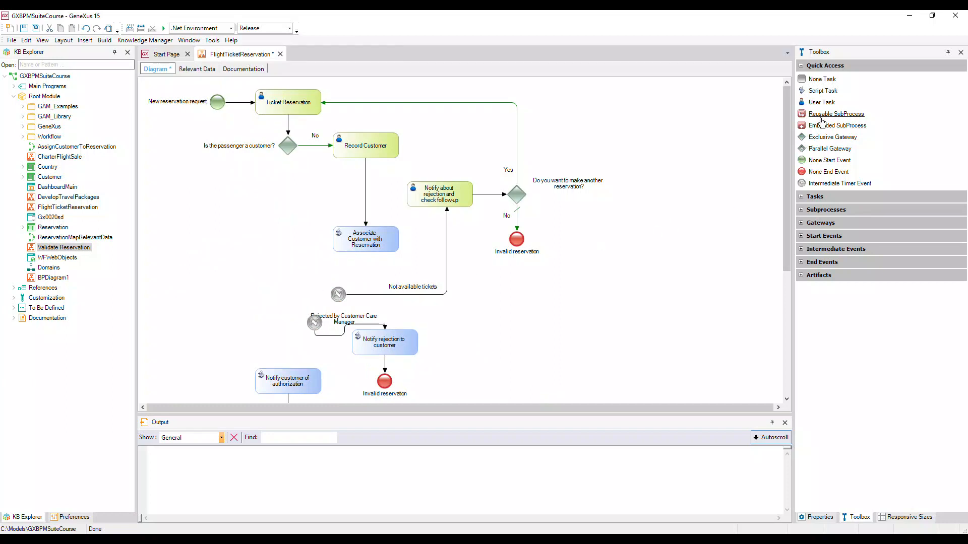
left_click_drag(820, 118, 288, 300)
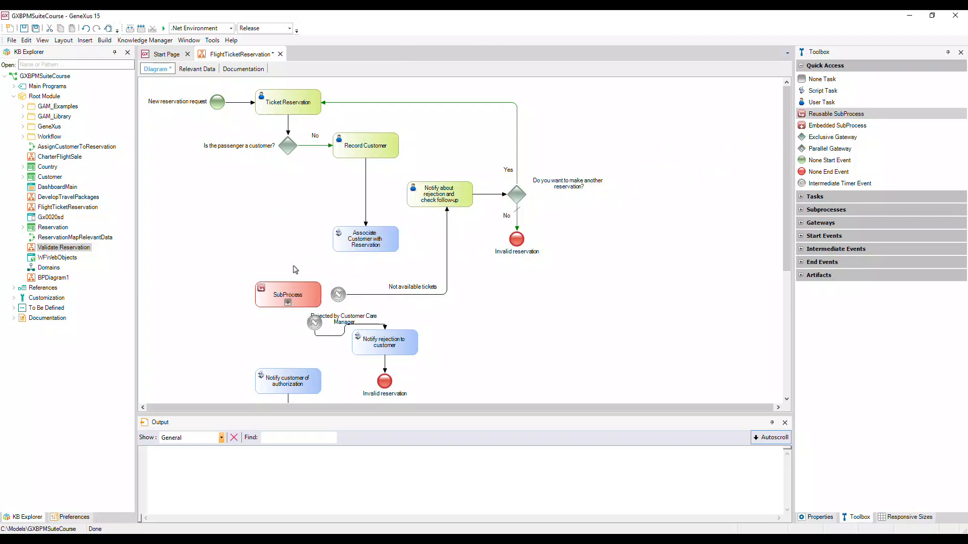
Connect the customer gateway by a Default flow and the Associate Customer task to the subprocess, reattach its error events, and link it to Notify customer of authorization
left_click_drag(288, 167, 288, 295)
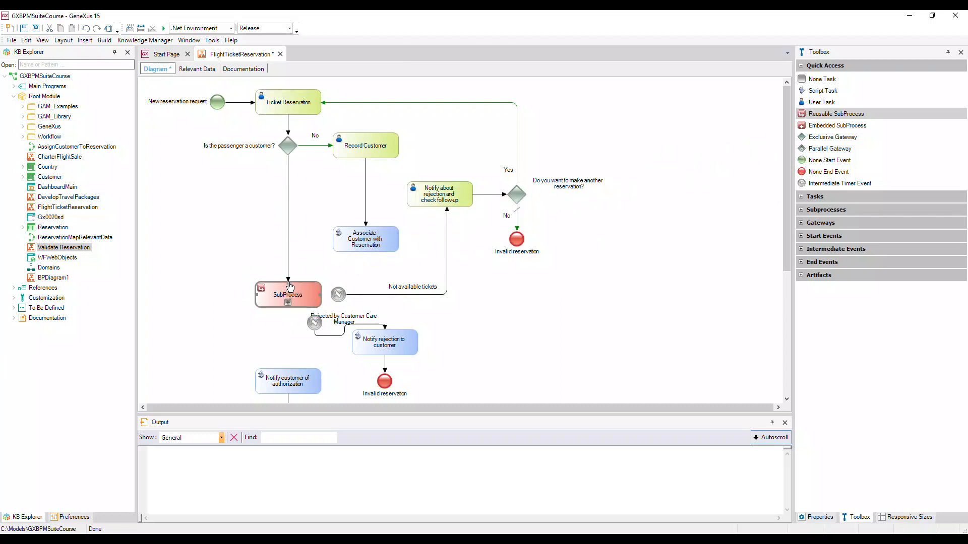
left_click(824, 517)
left_click(921, 94)
left_click(918, 132)
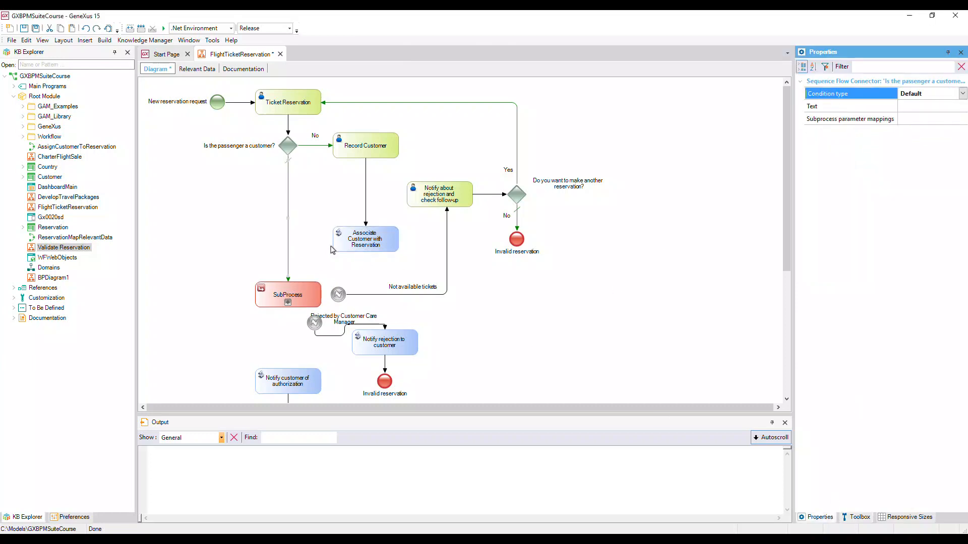
left_click_drag(333, 243, 290, 370)
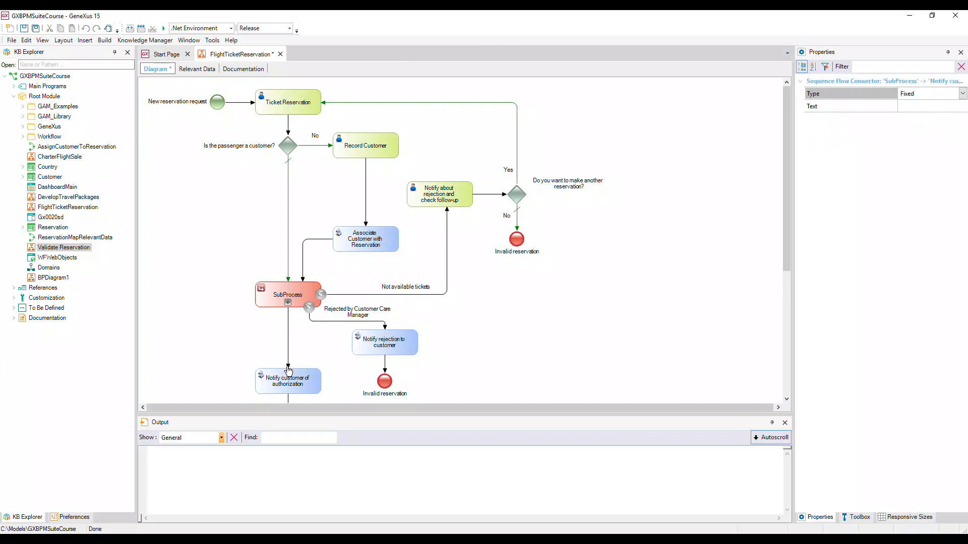
Rename the new reusable subprocess as Validate Reservation
left_click(288, 297)
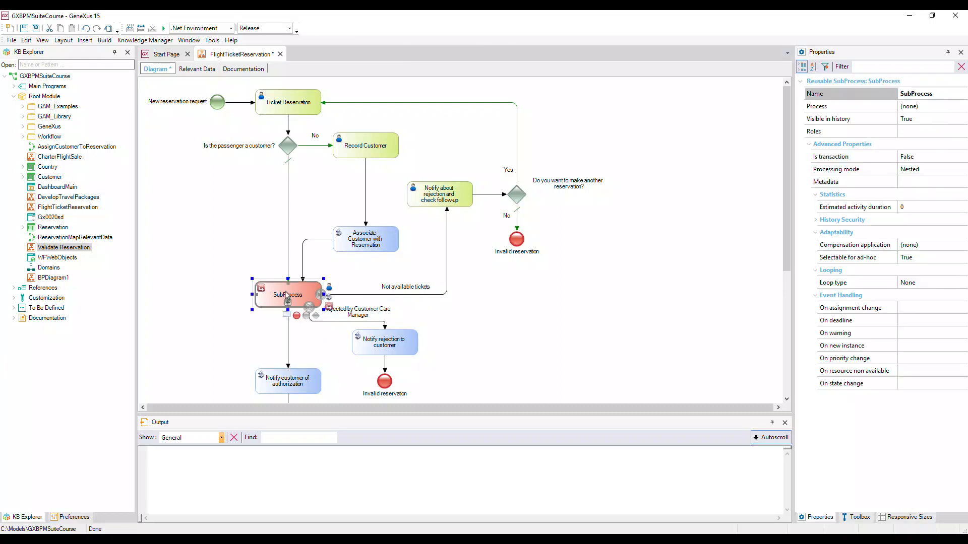
left_click(287, 297)
type("Valida")
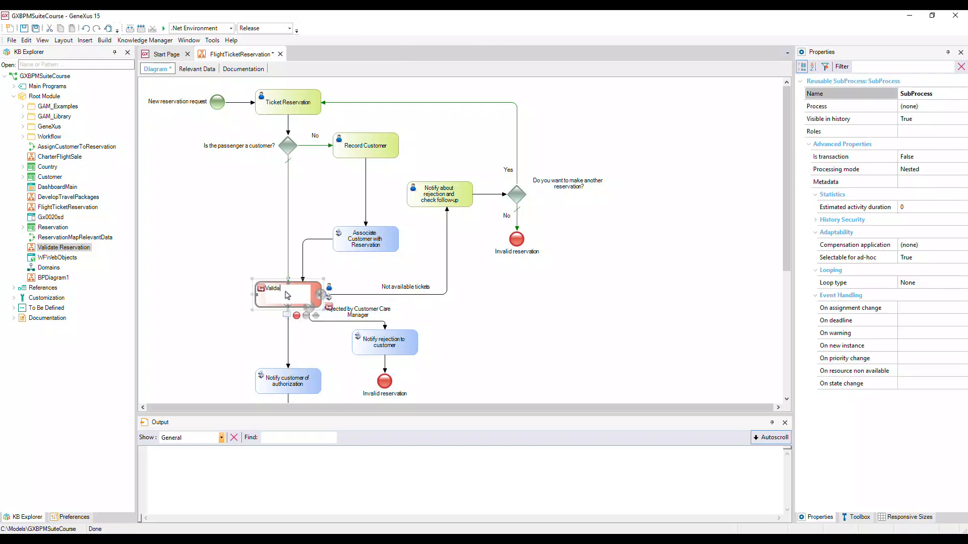
type("te Reservation")
key("Return")
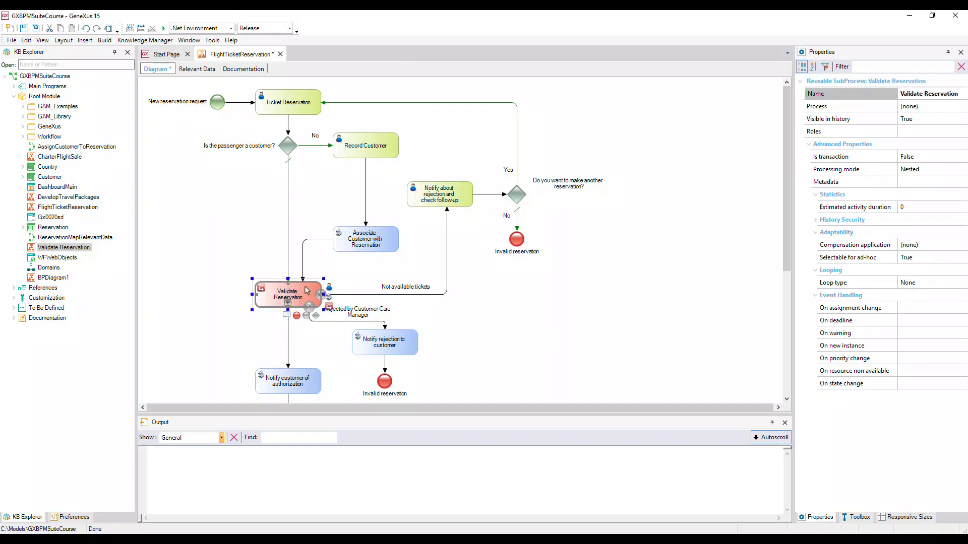
Set the subprocess's process to the Validate Reservation business process diagram
left_click(954, 107)
left_click(963, 108)
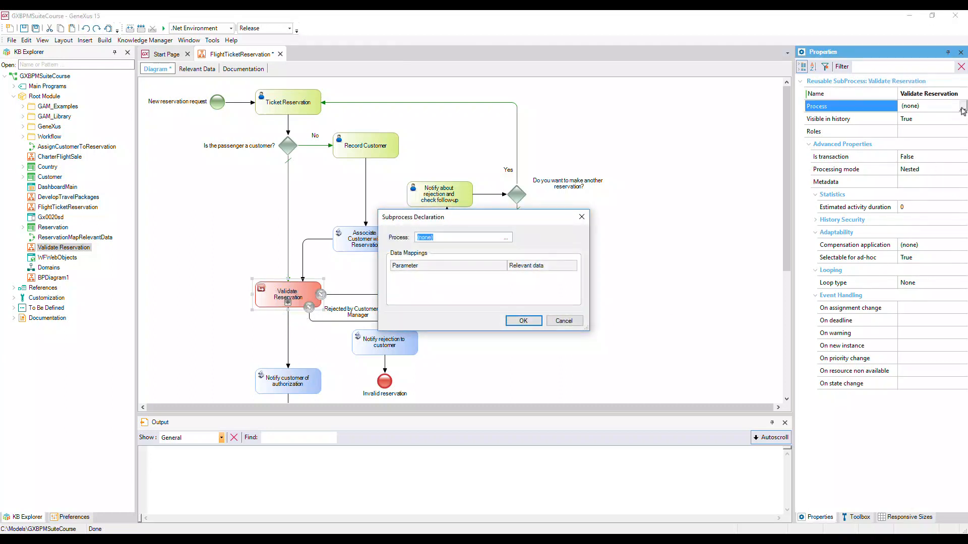
left_click(506, 237)
type("va")
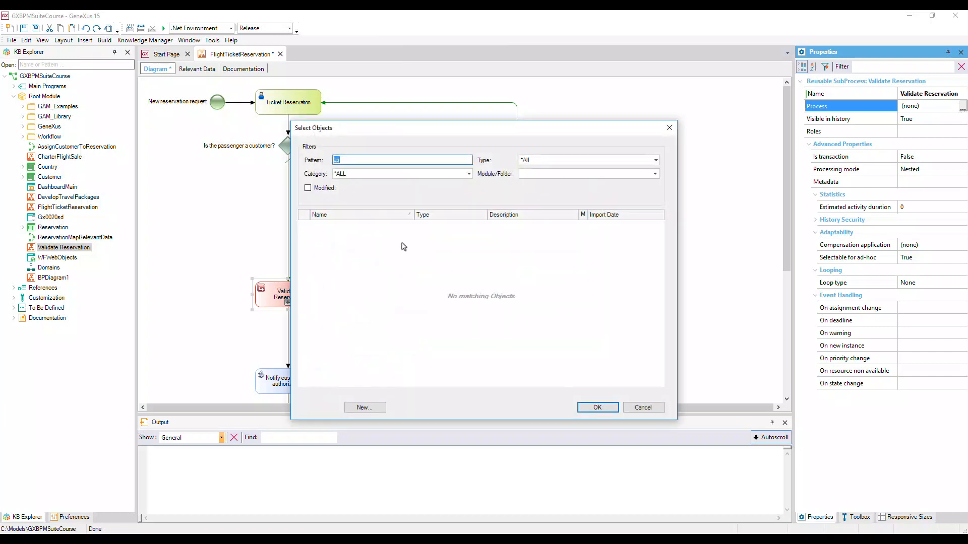
left_click(337, 227)
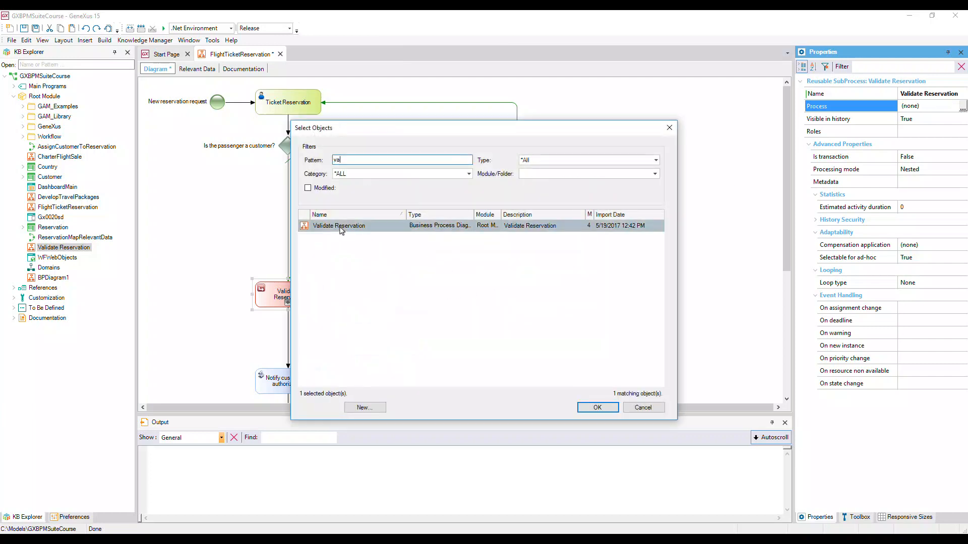
double_click(336, 225)
left_click(523, 322)
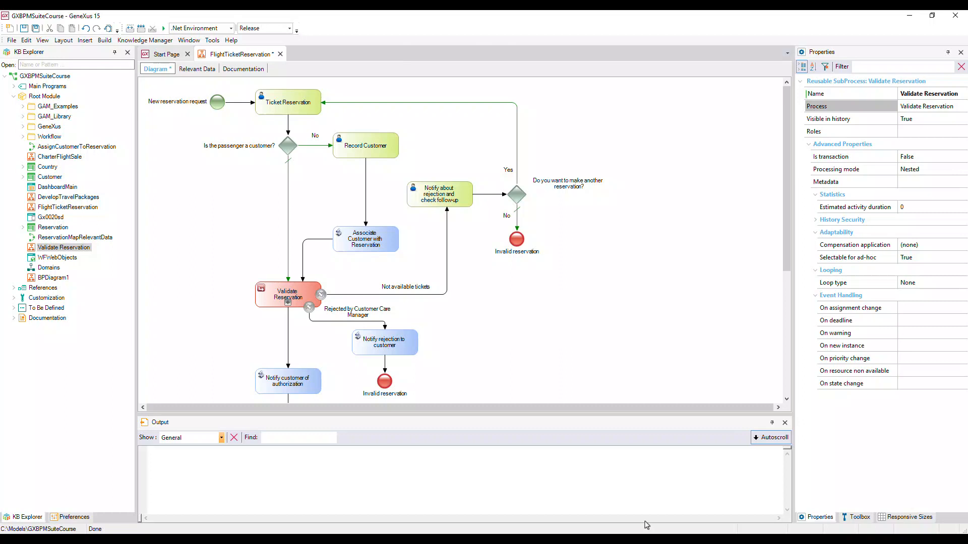
Run the FlightTicketReservation diagram and execute the pending TicketReservation activity in the GXflow inbox
right_click(246, 55)
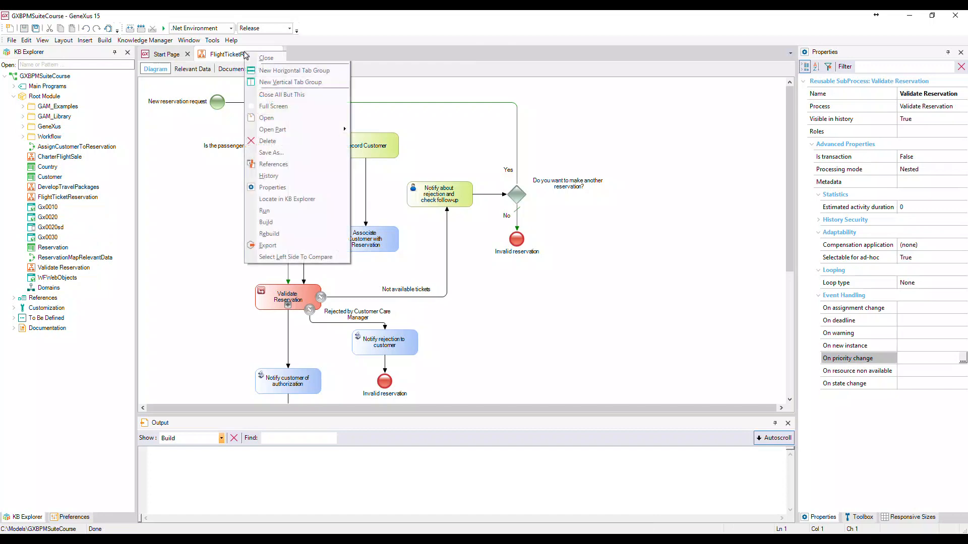
left_click(272, 211)
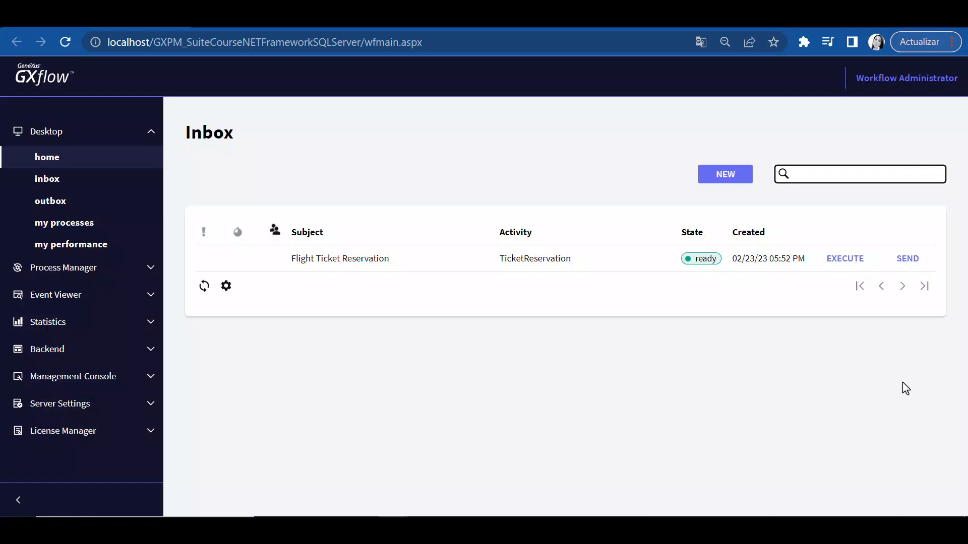
left_click(849, 260)
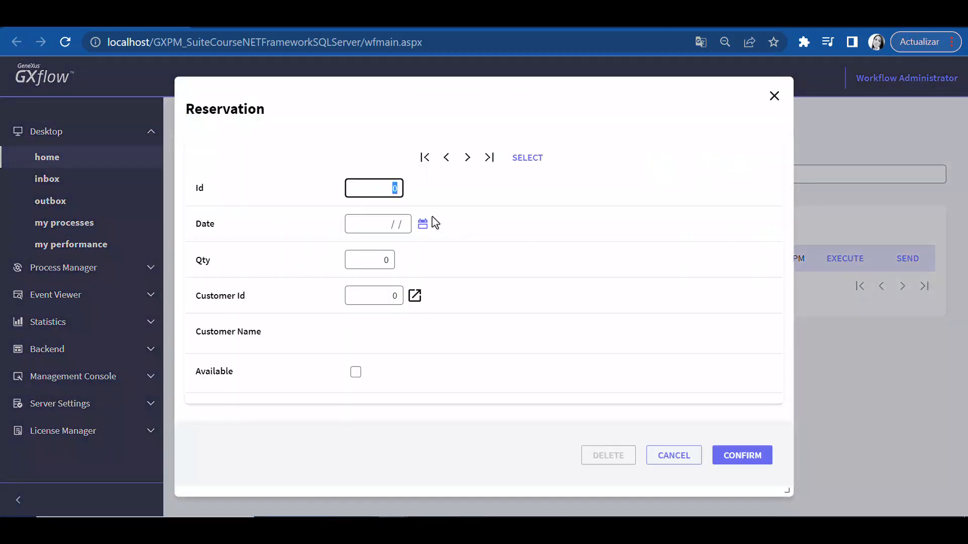
Save a reservation dated 02/23/23 with quantity 1, close the form, and send the TicketReservation activity onward
left_click(423, 224)
left_click(425, 345)
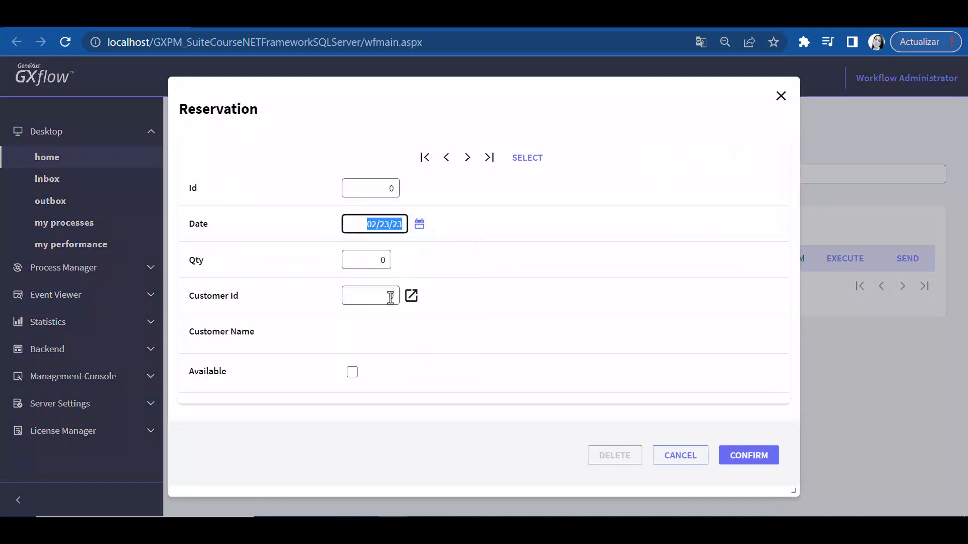
left_click(379, 260)
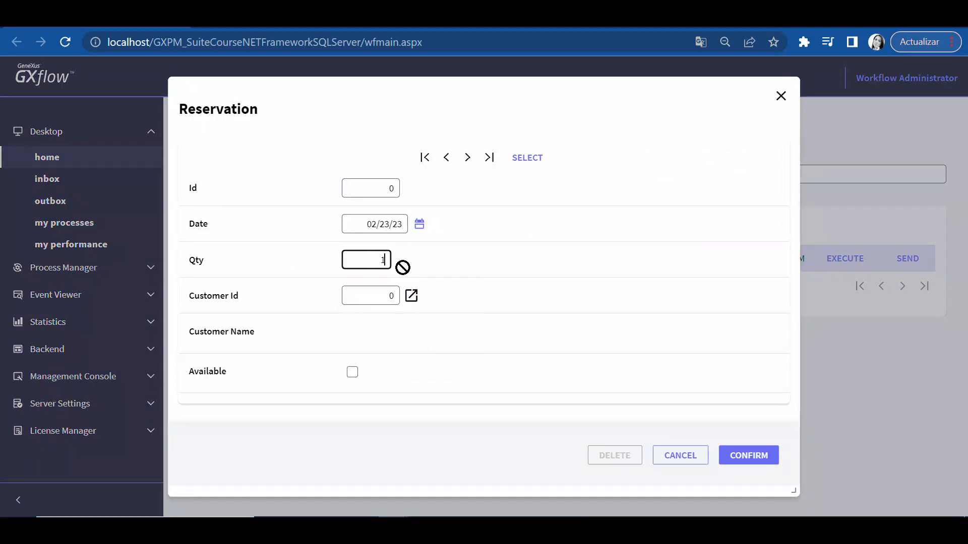
left_click(738, 456)
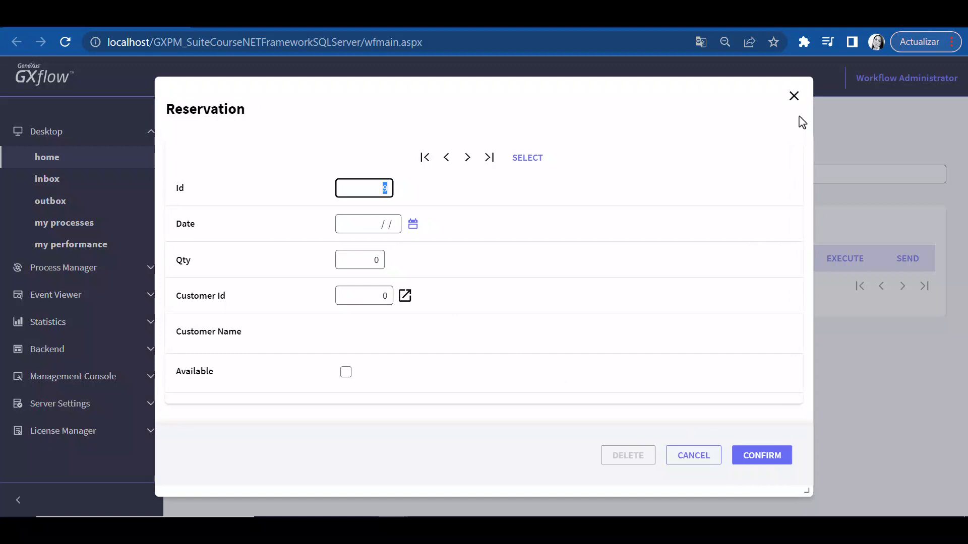
left_click(794, 96)
left_click(907, 259)
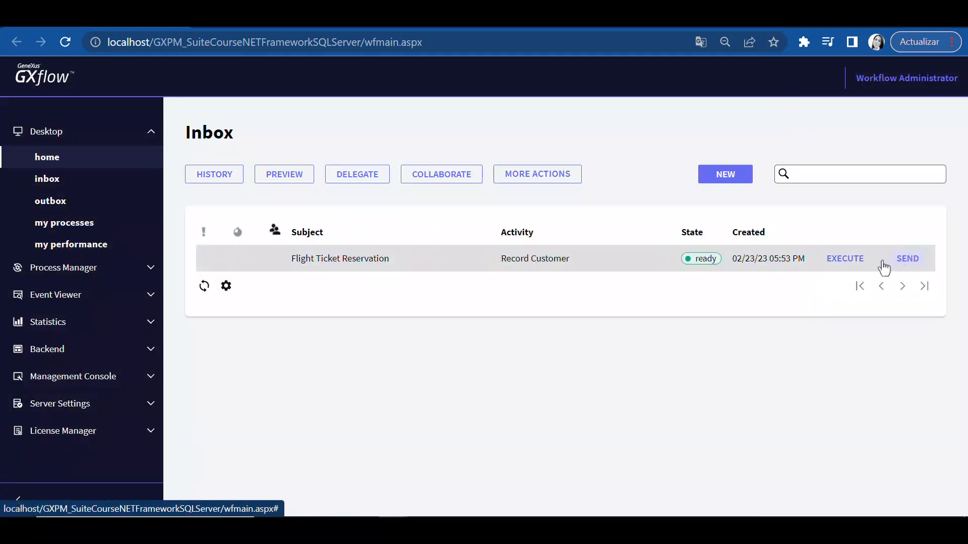
Execute the Record Customer activity, save a customer with the full name and phone number, and send the activity onward
left_click(844, 259)
left_click(566, 193)
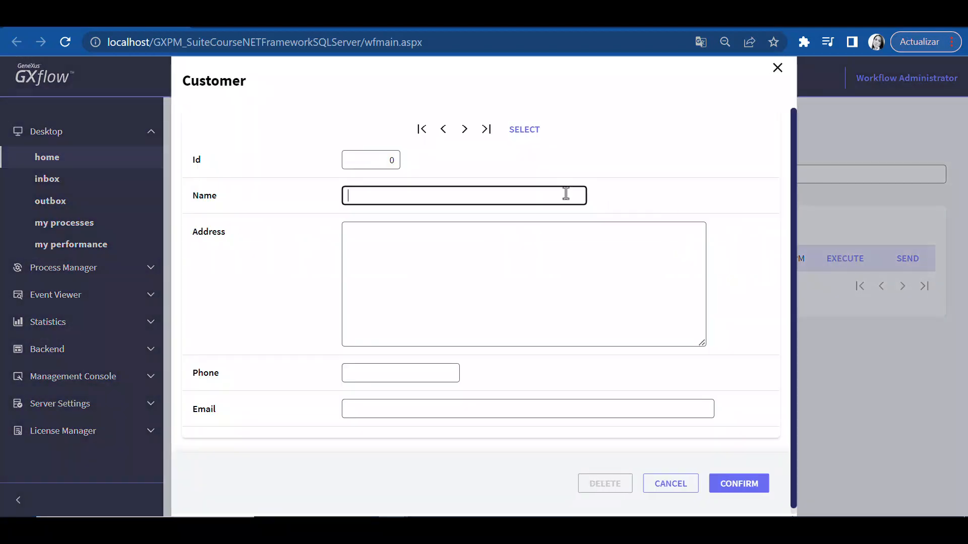
type("Anna Parker")
left_click(400, 375)
type("555-3446")
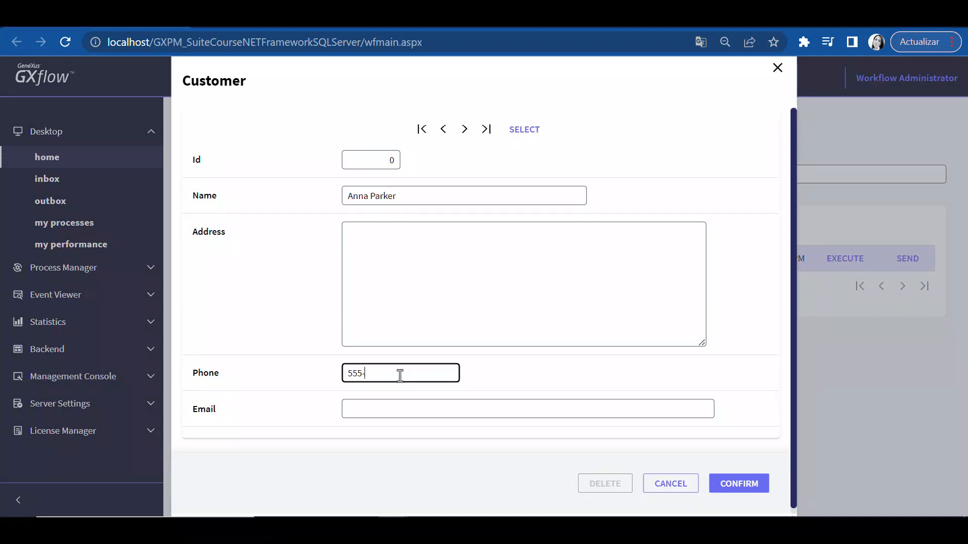
left_click(740, 483)
left_click(779, 70)
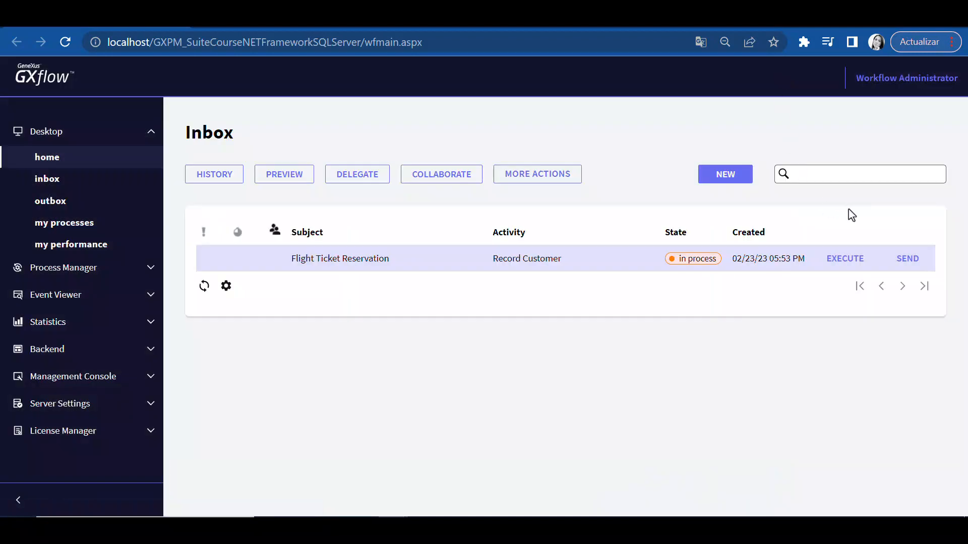
left_click(906, 261)
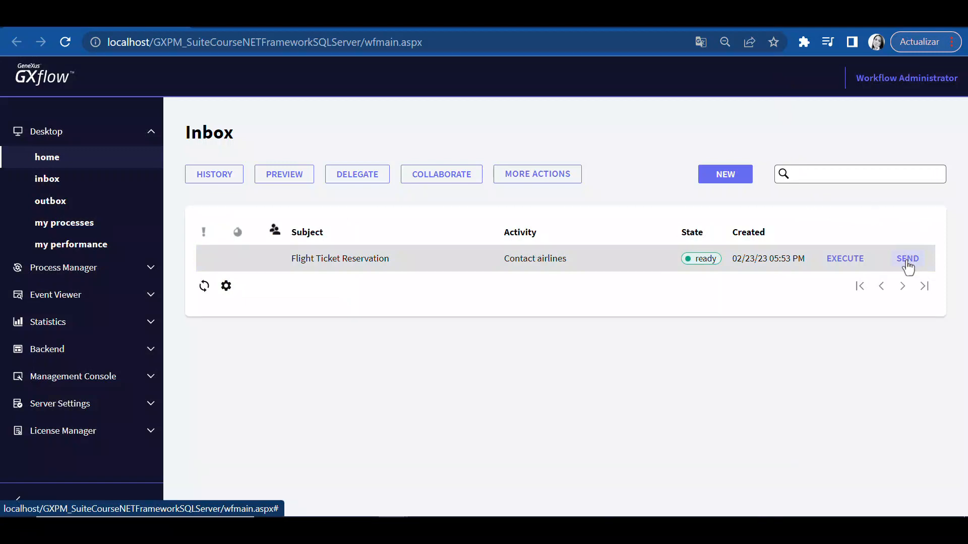